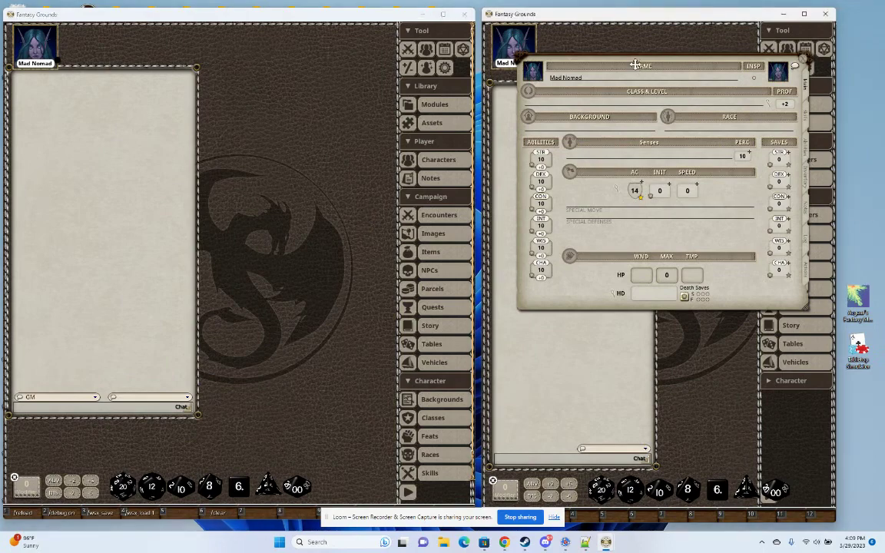
Step: Show the inventory page of the character sheet in the player's window
{"action": "left_click_drag", "start_coordinate": [633, 63], "coordinate": [638, 71]}
{"action": "left_click", "coordinate": [806, 183]}
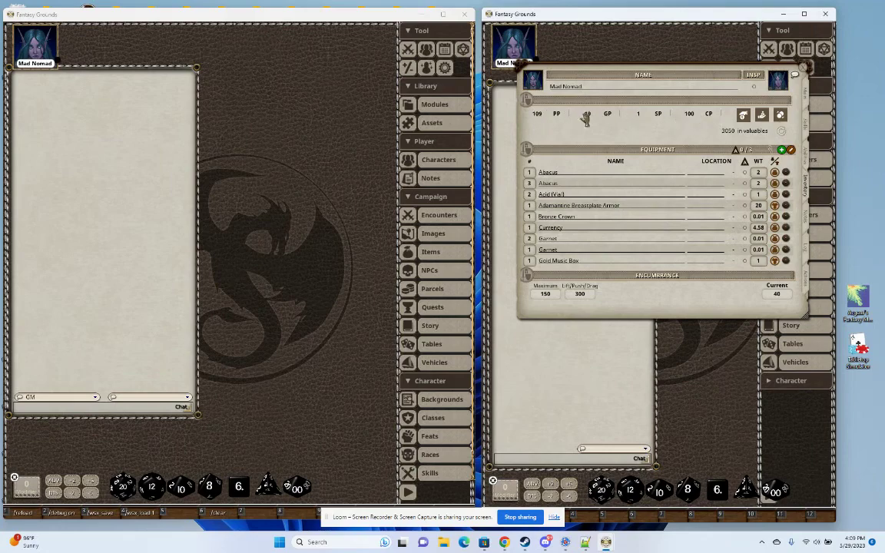
Step: Add an EP currency with weight 0.02 and value 0.5 to the campaign currencies in the GM's options
{"action": "left_click", "coordinate": [445, 67]}
{"action": "scroll", "coordinate": [238, 254], "scroll_direction": "down", "scroll_amount": 1}
{"action": "left_click", "coordinate": [237, 323]}
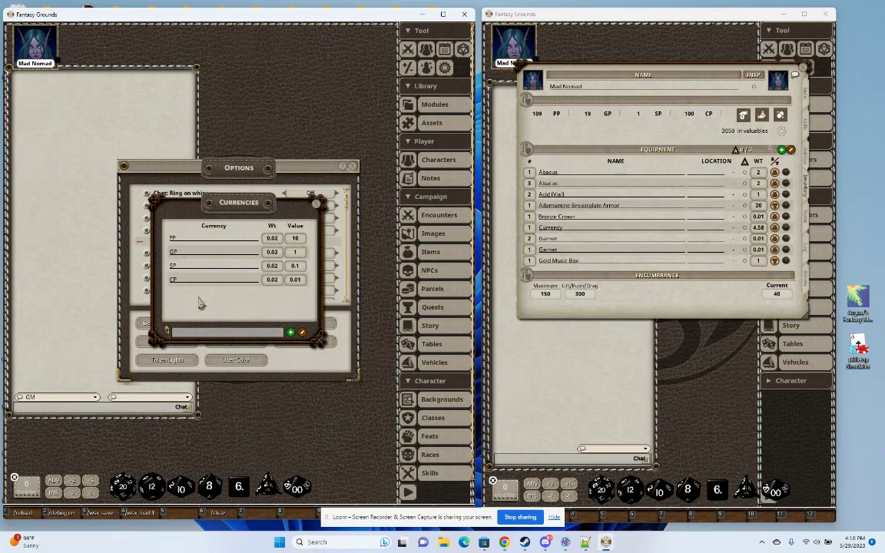
{"action": "left_click", "coordinate": [290, 332]}
{"action": "type", "text": "EP"}
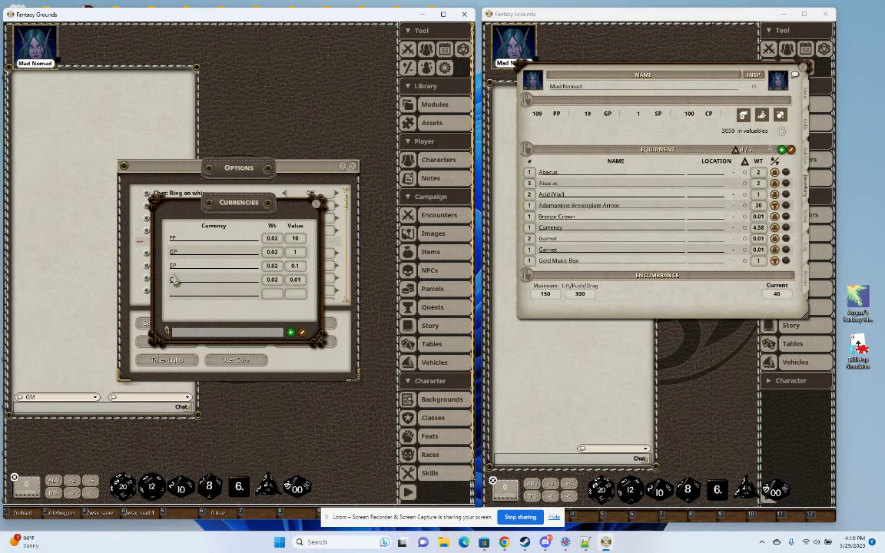
{"action": "left_click", "coordinate": [298, 295]}
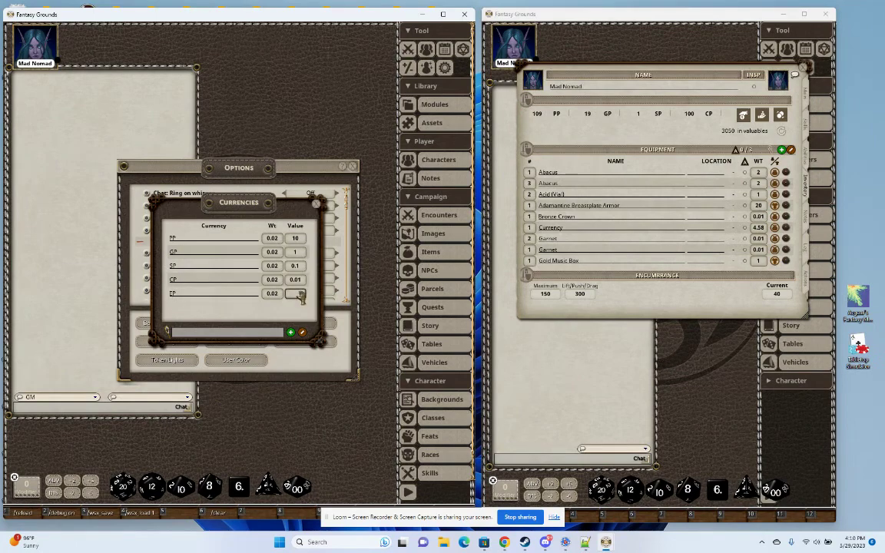
{"action": "type", "text": "0.5"}
{"action": "left_click", "coordinate": [317, 206]}
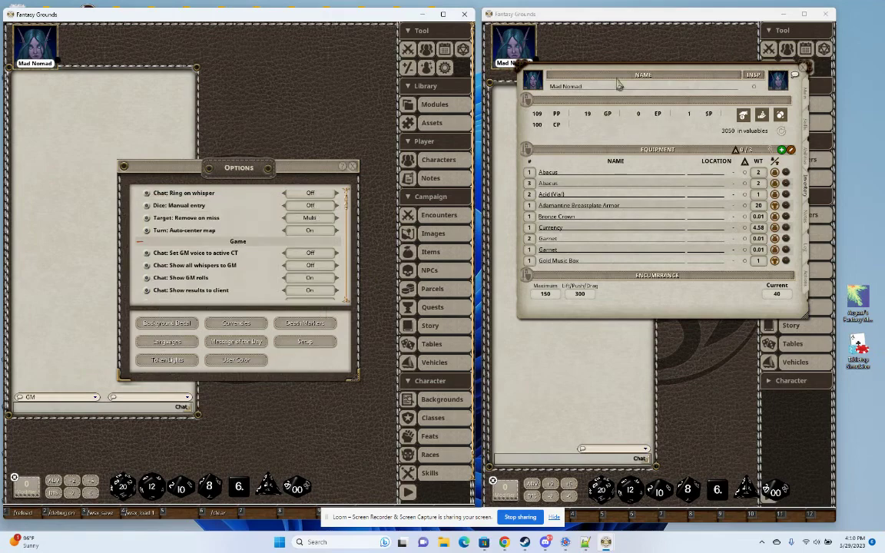
Step: Delete the EP currency from the campaign currencies and close the GM's options
{"action": "left_click", "coordinate": [236, 321]}
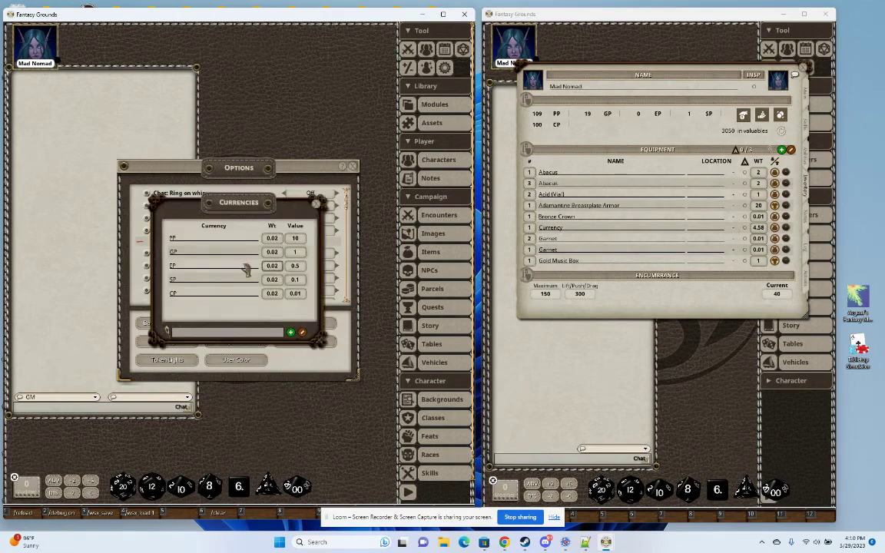
{"action": "right_click", "coordinate": [247, 269]}
{"action": "left_click", "coordinate": [203, 252]}
{"action": "left_click", "coordinate": [161, 266]}
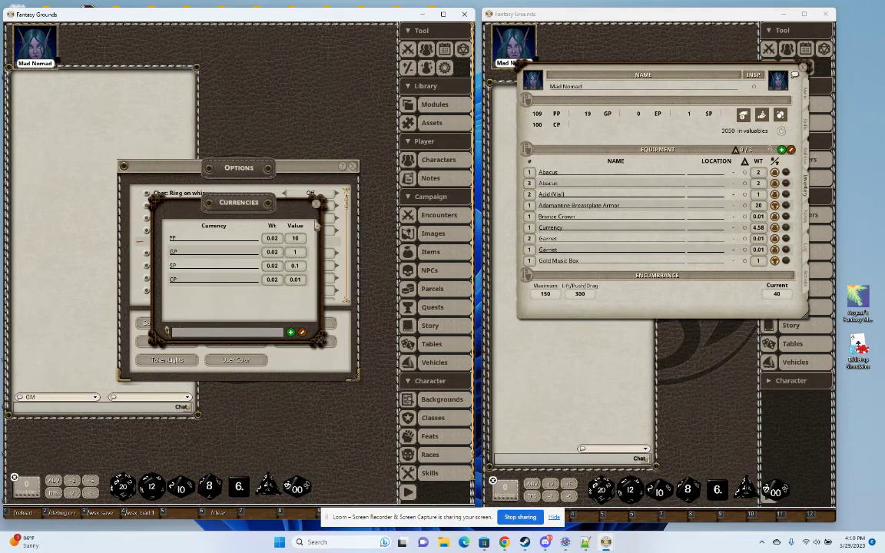
{"action": "left_click", "coordinate": [317, 205]}
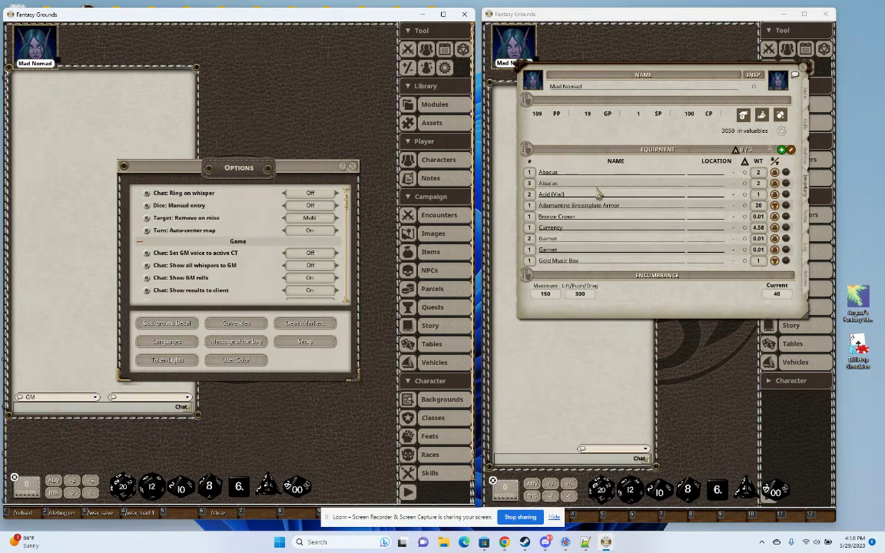
{"action": "left_click", "coordinate": [353, 167]}
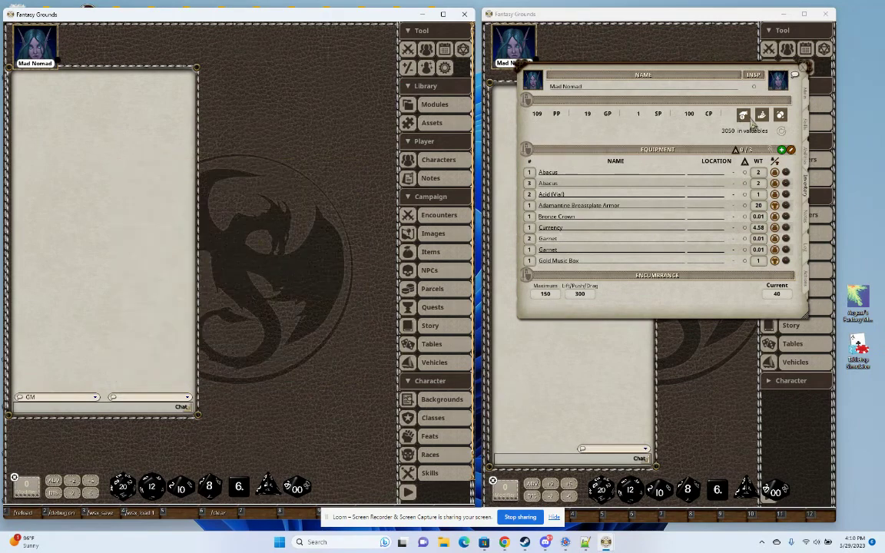
Step: Spend 11 PP from the character's currency on a purchase named sword, sharing it in chat
{"action": "left_click", "coordinate": [743, 114]}
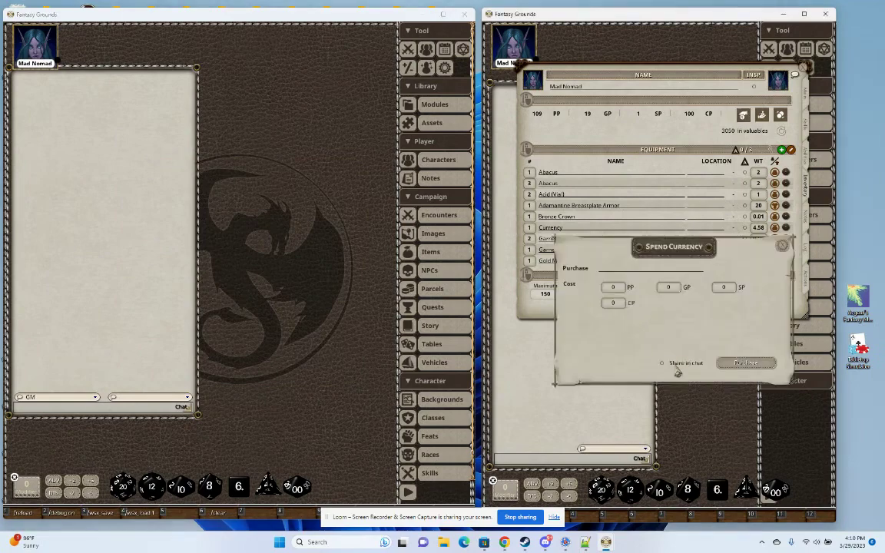
{"action": "left_click_drag", "start_coordinate": [609, 273], "coordinate": [565, 273]}
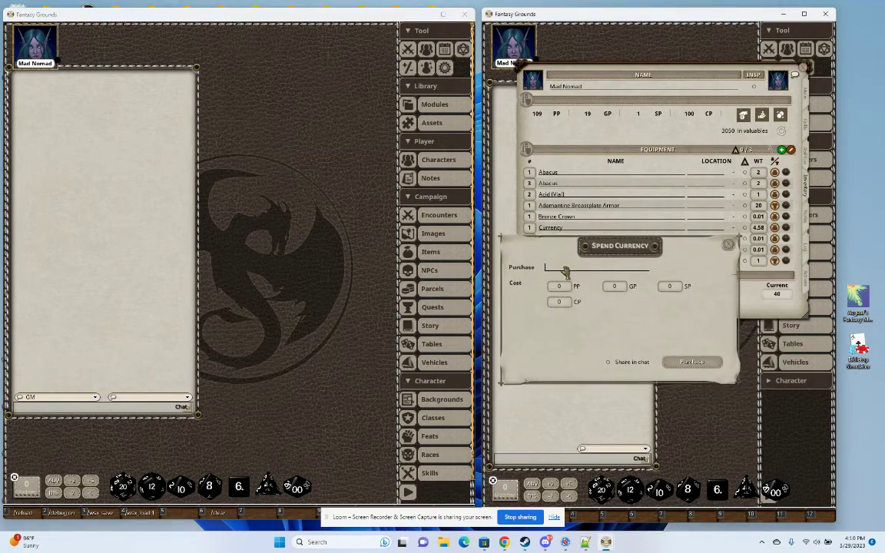
{"action": "left_click", "coordinate": [565, 268]}
{"action": "type", "text": "sword"}
{"action": "left_click", "coordinate": [565, 287]}
{"action": "type", "text": "11"}
{"action": "key", "text": "Return"}
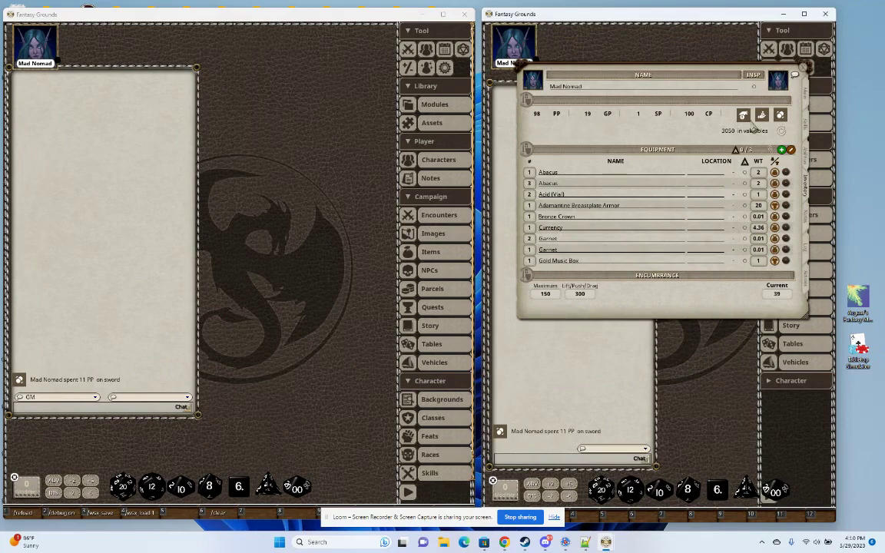
Step: Try to spend 111 PP from the character's currency without naming a purchase
{"action": "left_click", "coordinate": [661, 111]}
{"action": "left_click", "coordinate": [570, 287]}
{"action": "type", "text": "1111"}
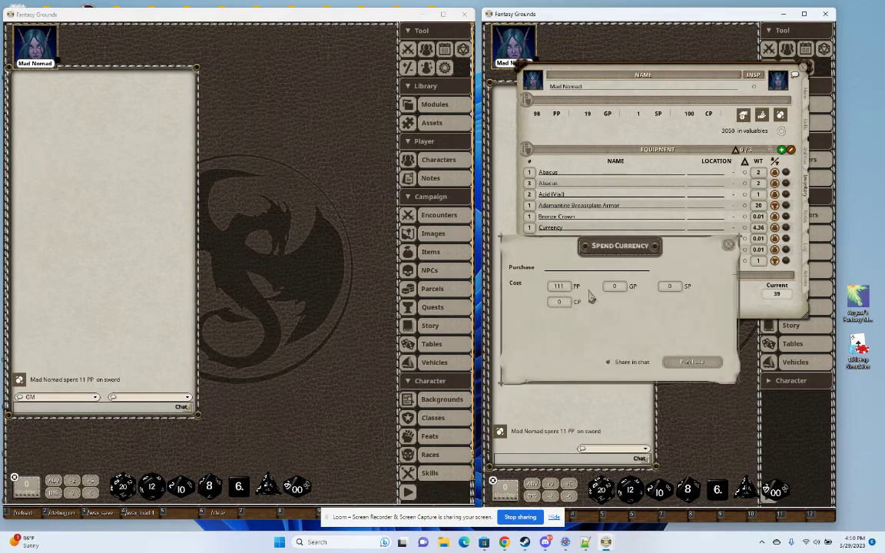
{"action": "left_click", "coordinate": [701, 366]}
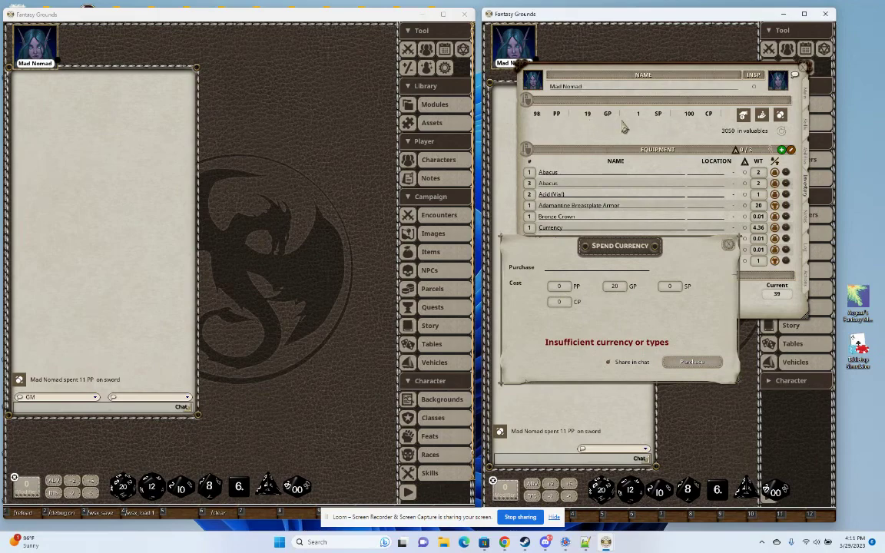
Step: Convert 100 CP of the character's currency to GP, sharing the conversion in chat
{"action": "left_click", "coordinate": [781, 116]}
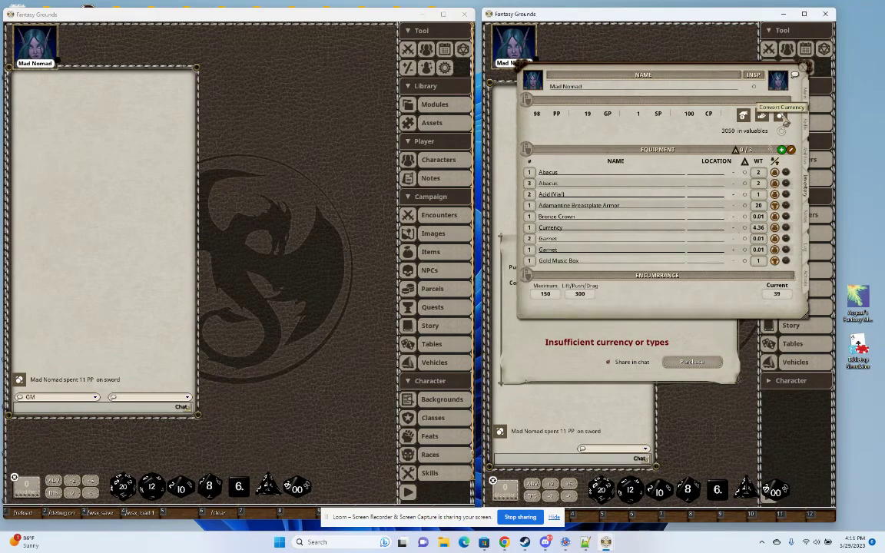
{"action": "left_click", "coordinate": [781, 116]}
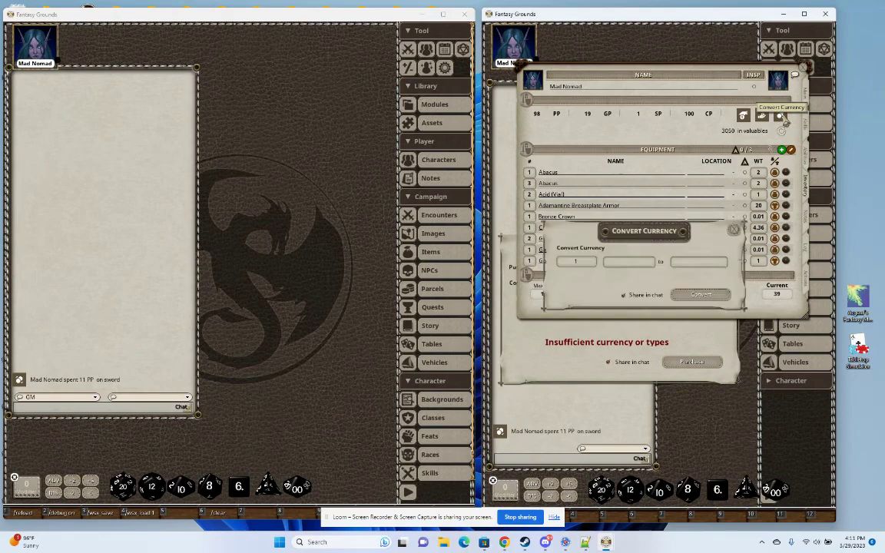
{"action": "left_click", "coordinate": [624, 262]}
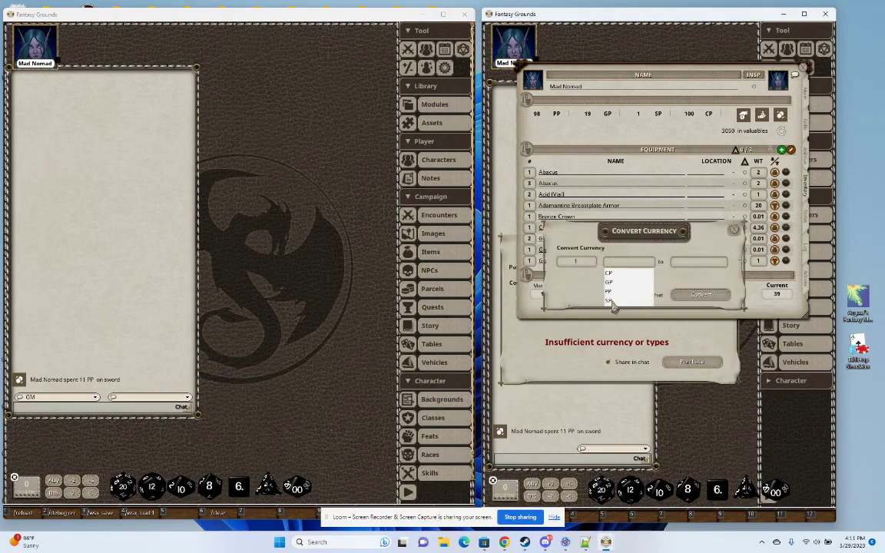
{"action": "left_click", "coordinate": [609, 291]}
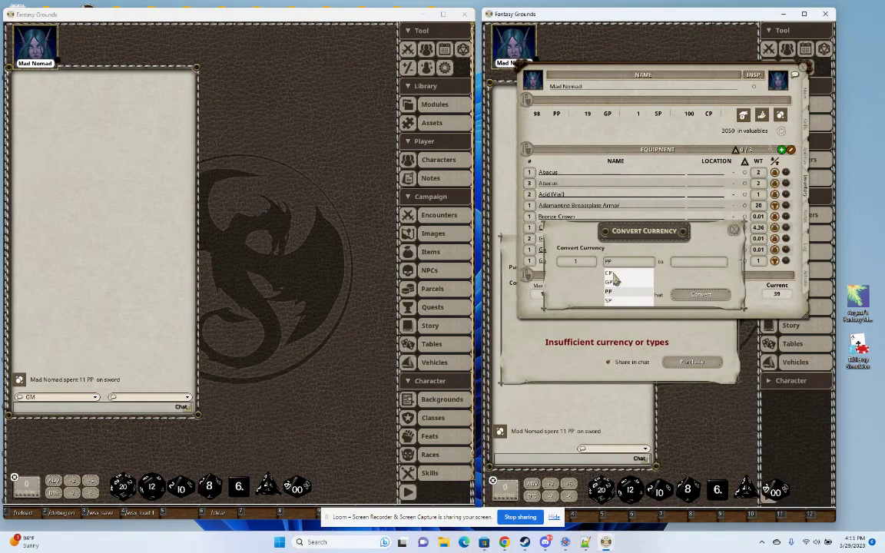
{"action": "left_click", "coordinate": [609, 273]}
{"action": "left_click", "coordinate": [699, 262]}
{"action": "left_click", "coordinate": [677, 282]}
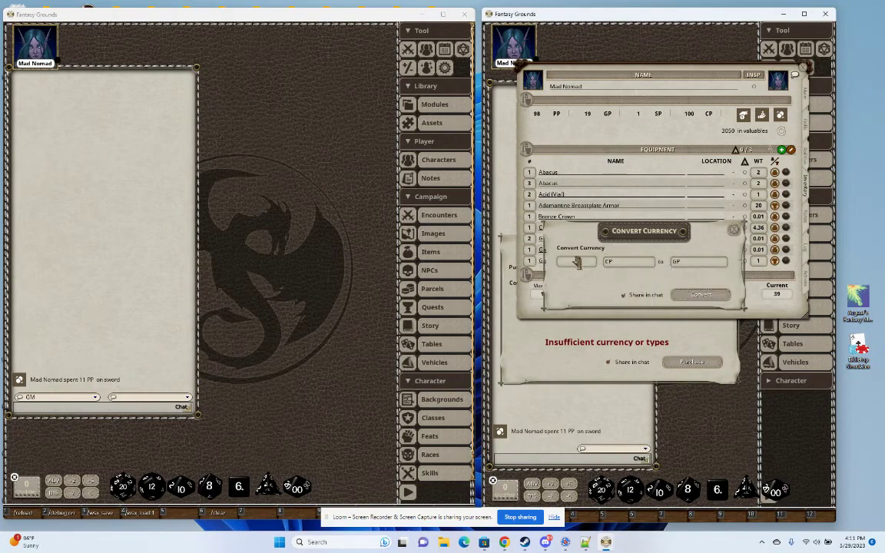
{"action": "left_click", "coordinate": [578, 262]}
{"action": "type", "text": "1"}
{"action": "key", "text": "Return"}
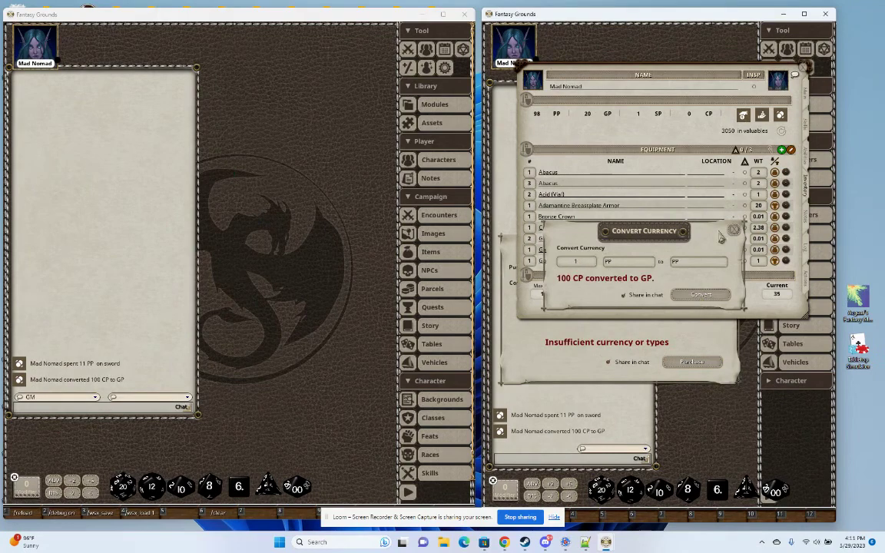
{"action": "left_click", "coordinate": [661, 216]}
Step: Complete the pending unnamed purchase of 20 GP
{"action": "left_click", "coordinate": [504, 315]}
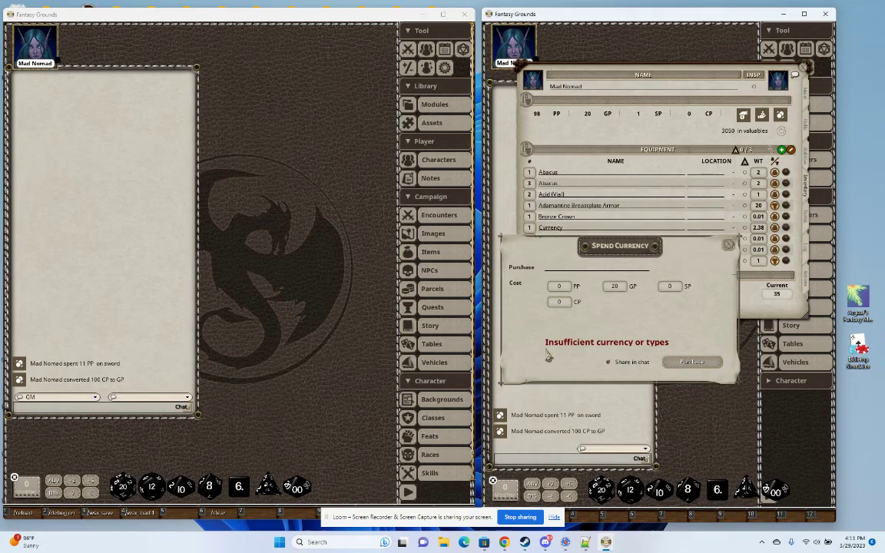
{"action": "left_click", "coordinate": [692, 362]}
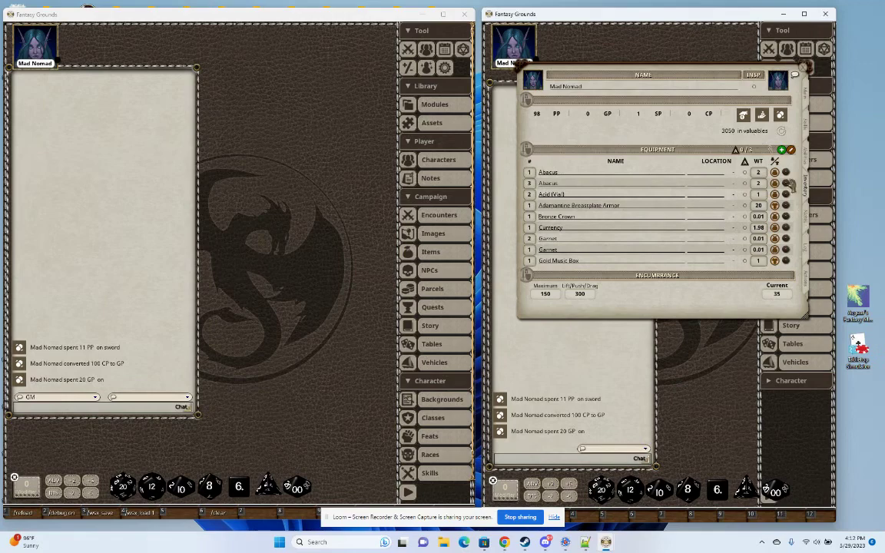
Step: Examine the type, cost and weight of the Garnet item in the inventory
{"action": "double_click", "coordinate": [593, 246]}
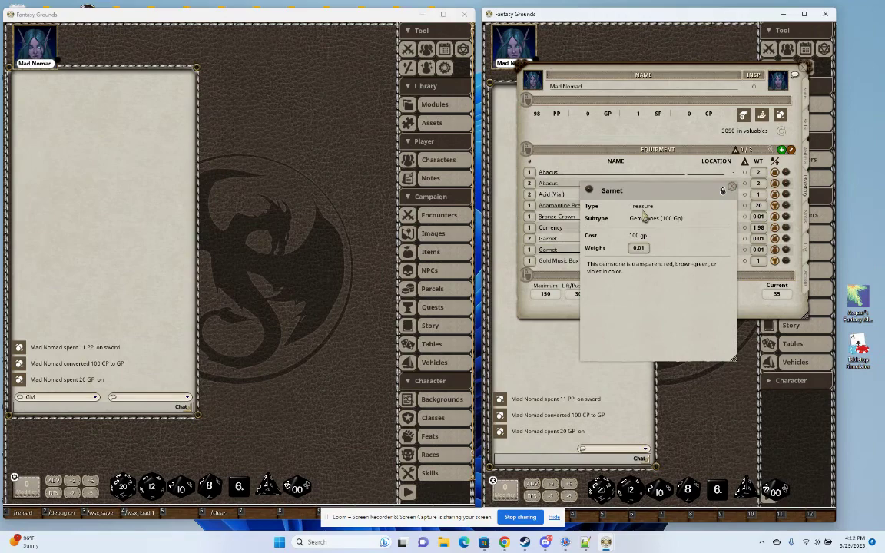
{"action": "left_click", "coordinate": [732, 189]}
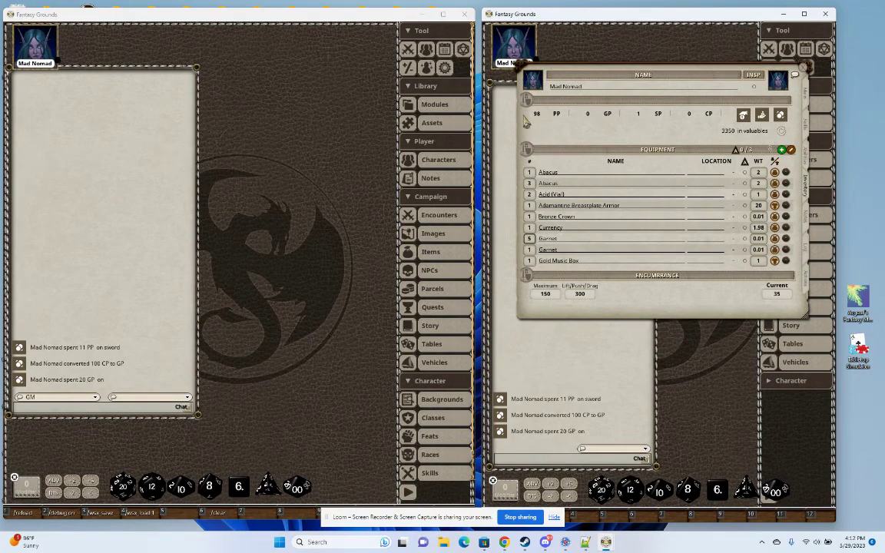
{"action": "left_click_drag", "start_coordinate": [636, 317], "coordinate": [627, 319]}
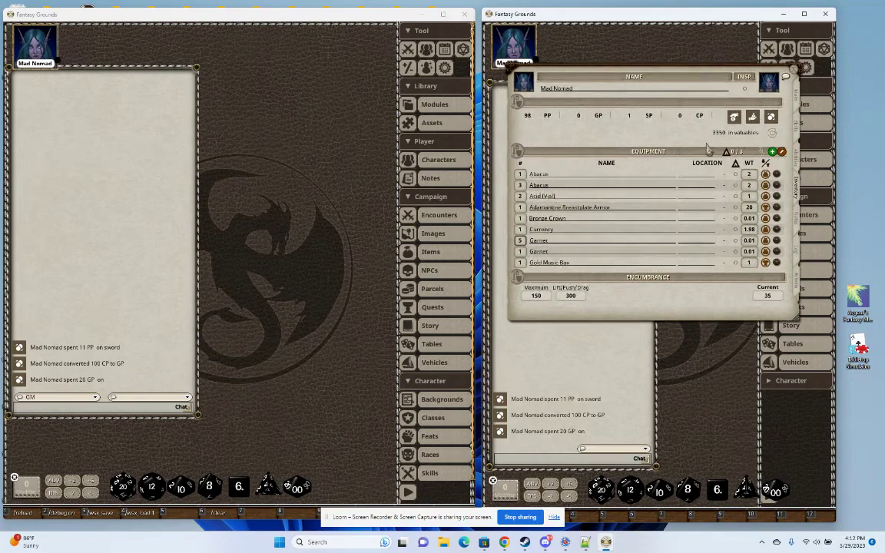
{"action": "left_click_drag", "start_coordinate": [610, 303], "coordinate": [618, 302]}
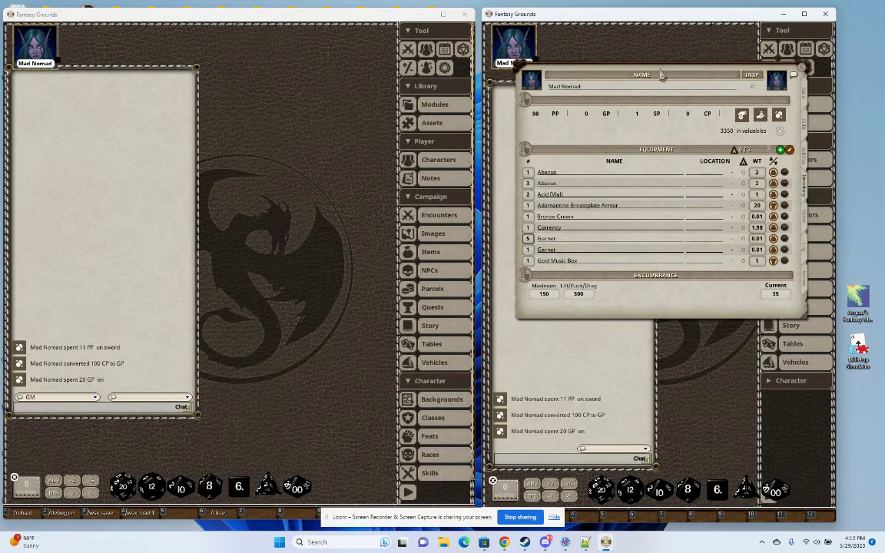
Step: Collapse the MNM Buy and Sell Items options and set the MNM Coin Manager 2 currency label width to 20
{"action": "left_click", "coordinate": [444, 68]}
{"action": "scroll", "coordinate": [233, 251], "scroll_direction": "down", "scroll_amount": 10}
{"action": "scroll", "coordinate": [233, 251], "scroll_direction": "up", "scroll_amount": 3}
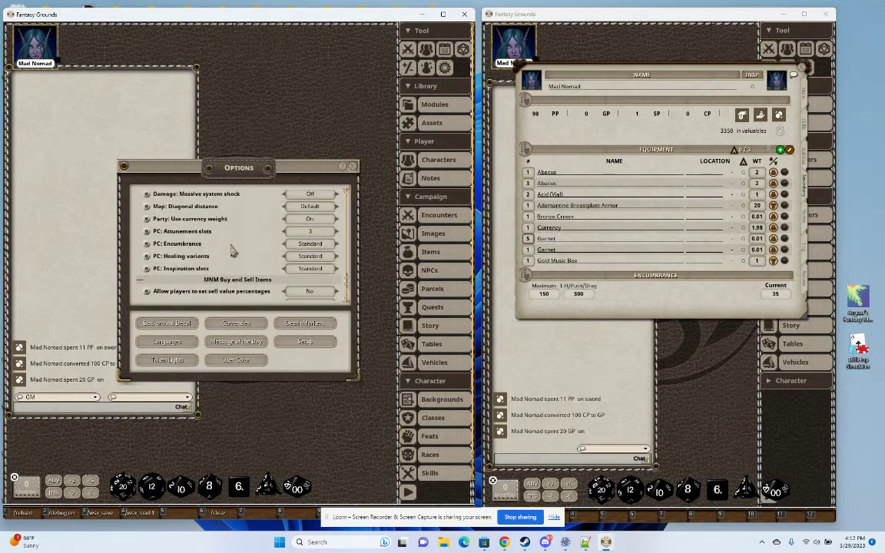
{"action": "scroll", "coordinate": [238, 254], "scroll_direction": "down", "scroll_amount": 3}
{"action": "left_click", "coordinate": [141, 206]}
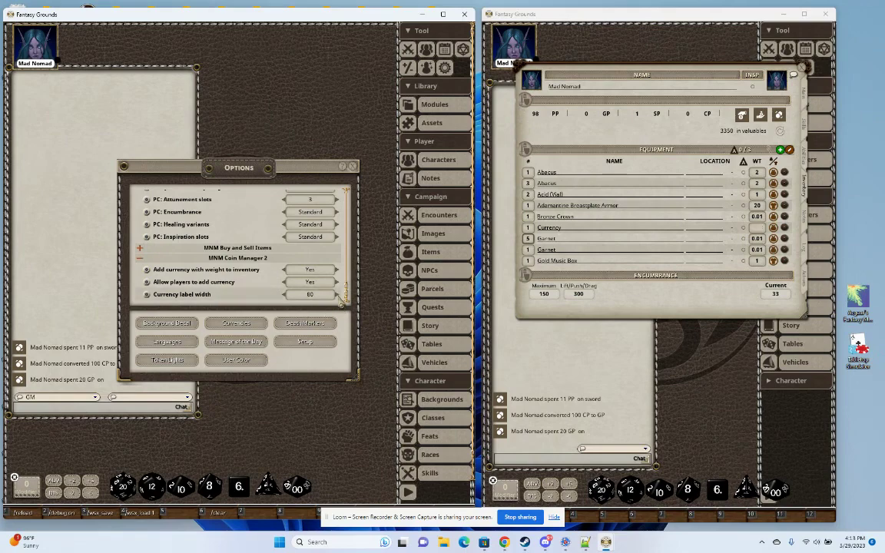
{"action": "left_click", "coordinate": [336, 295]}
{"action": "left_click", "coordinate": [336, 295]}
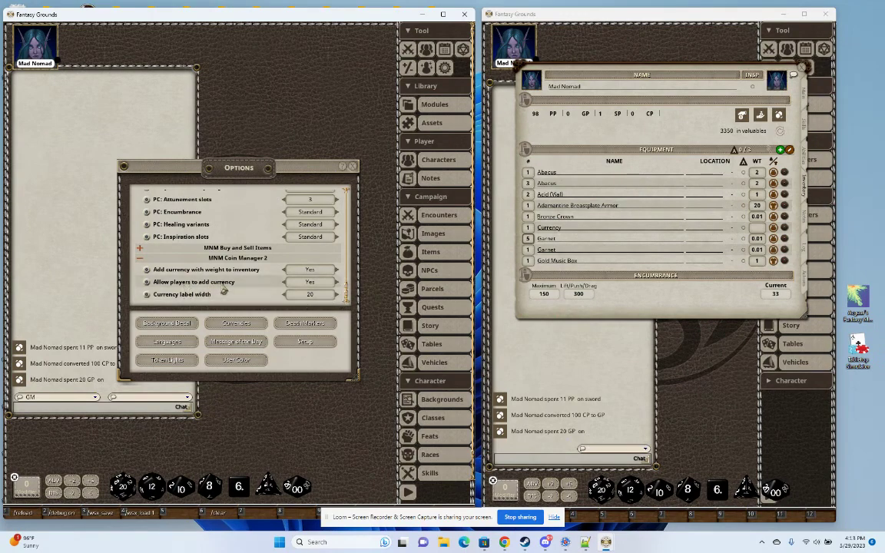
Step: Set the MNM Coin Manager 2 option for allowing players to add currency to No
{"action": "left_click", "coordinate": [483, 107]}
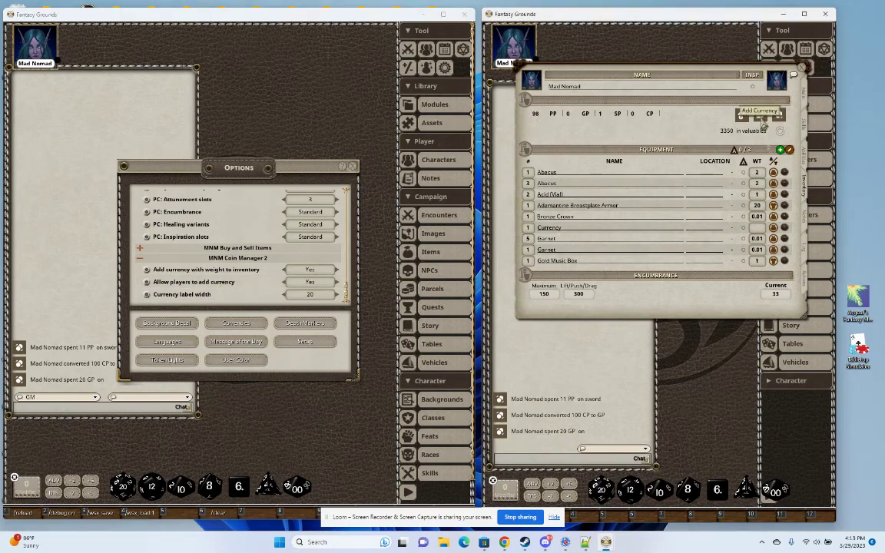
{"action": "left_click", "coordinate": [309, 282]}
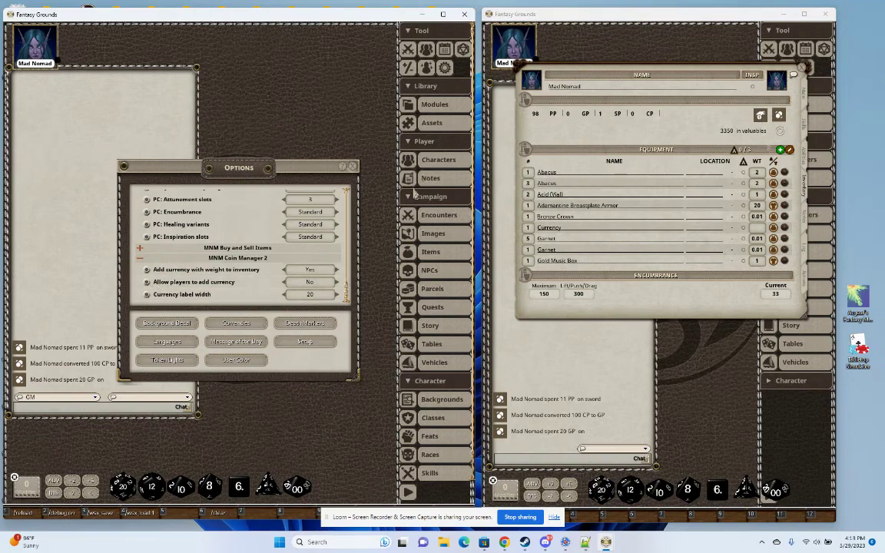
{"action": "left_click", "coordinate": [310, 270]}
Step: Spend 1 PP from the character's currency without naming a purchase, sharing it in chat
{"action": "left_click", "coordinate": [762, 118]}
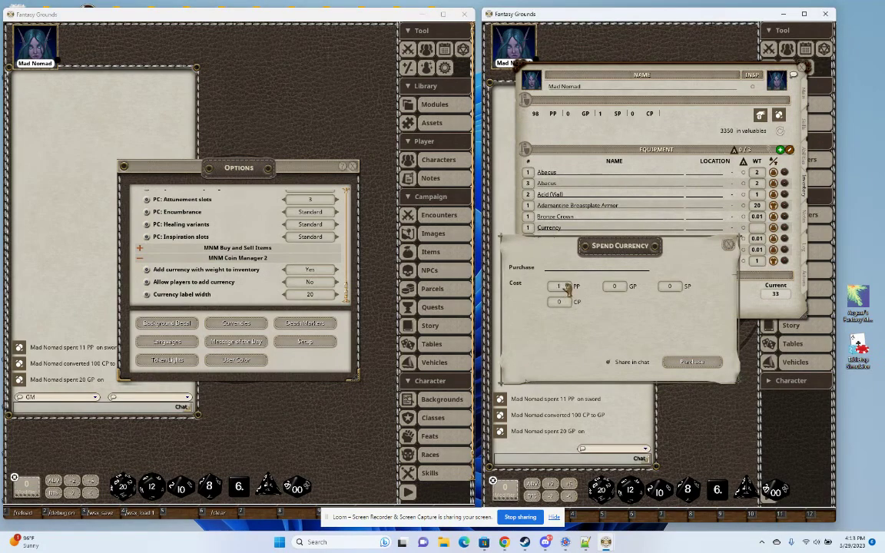
{"action": "left_click", "coordinate": [692, 362]}
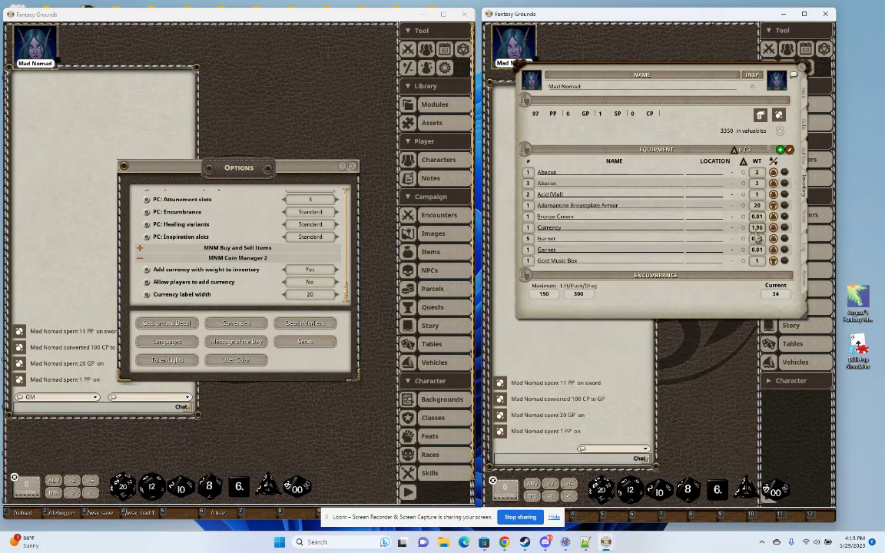